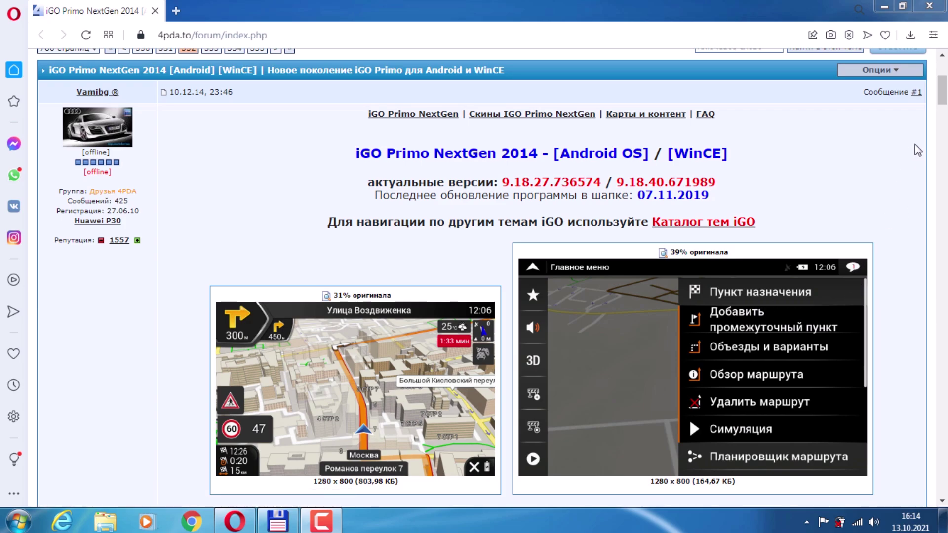
# - Find the download section with the current Android versions in the iGO Primo NextGen topic, dismissing the Windows colour scheme prompt
pyautogui.moveTo(946, 105); pyautogui.dragTo(945, 134)
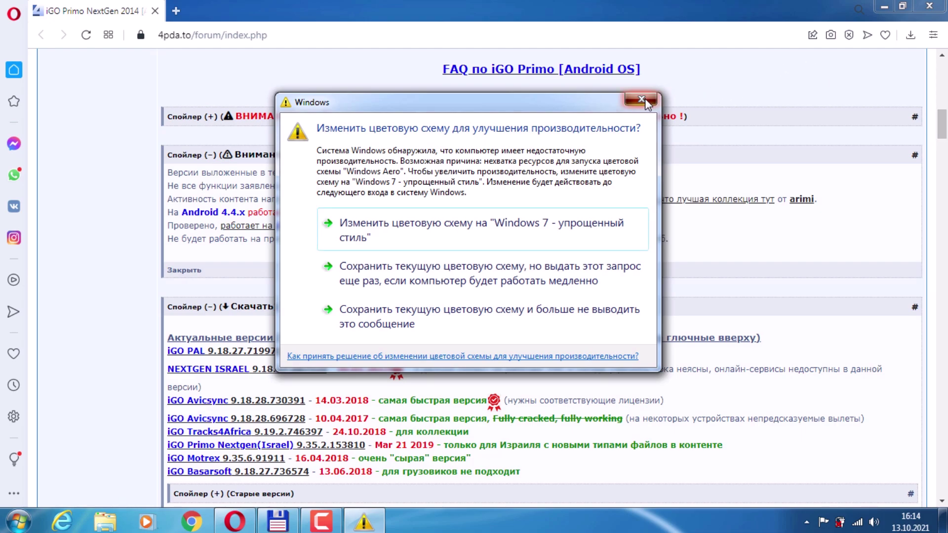
pyautogui.click(644, 99)
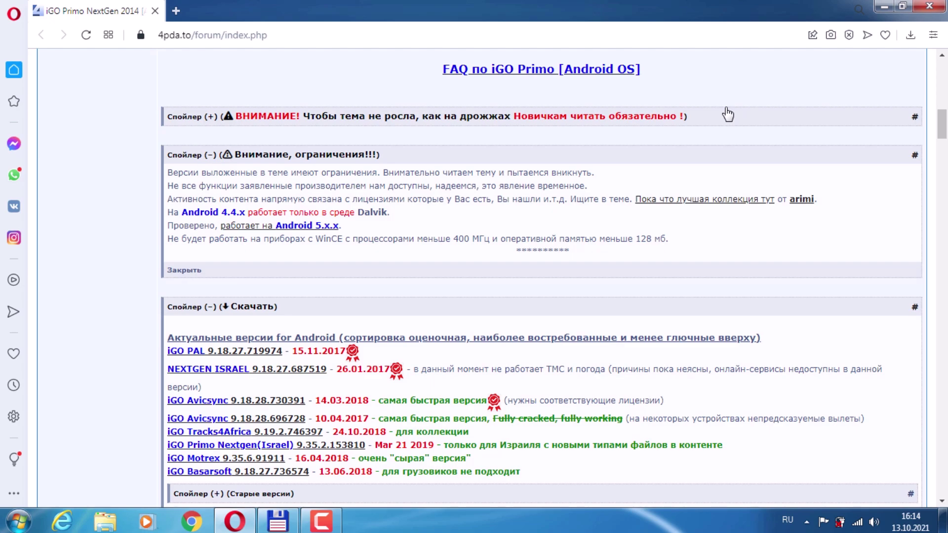
pyautogui.click(248, 310)
pyautogui.click(243, 309)
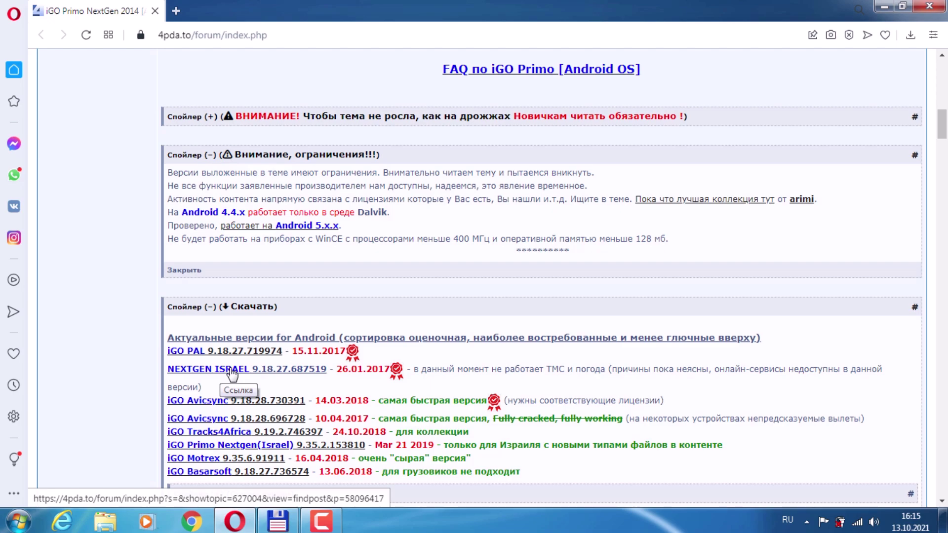
# - Switch to Total Commander and check the contents of the Nextgen+Israel+9.18.27.687519+(Jan+26+2017) archive, then return to its parent folder
pyautogui.click(277, 521)
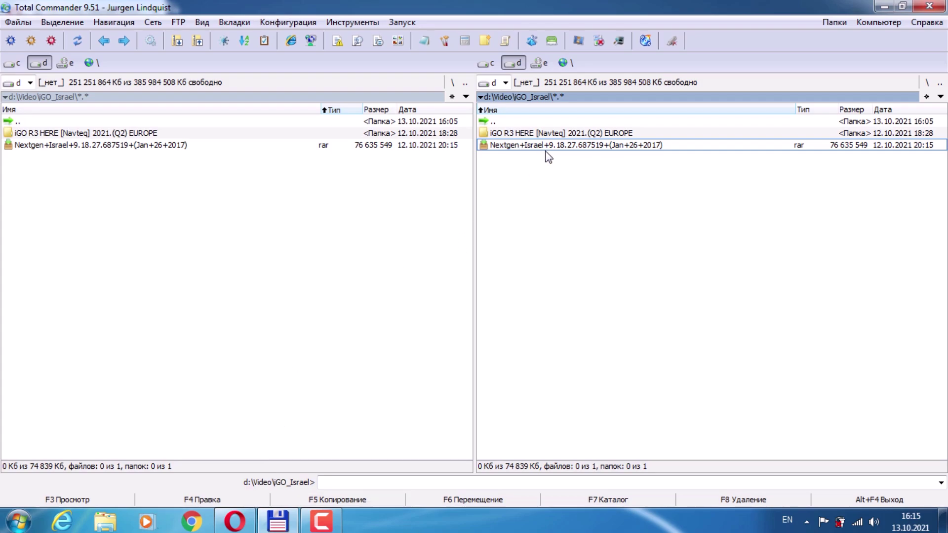
pyautogui.doubleClick(613, 145)
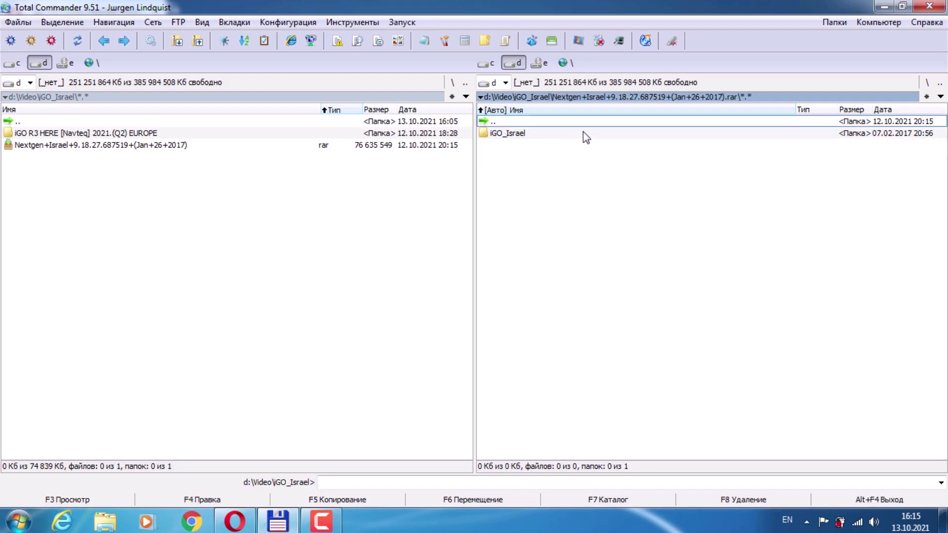
pyautogui.doubleClick(567, 123)
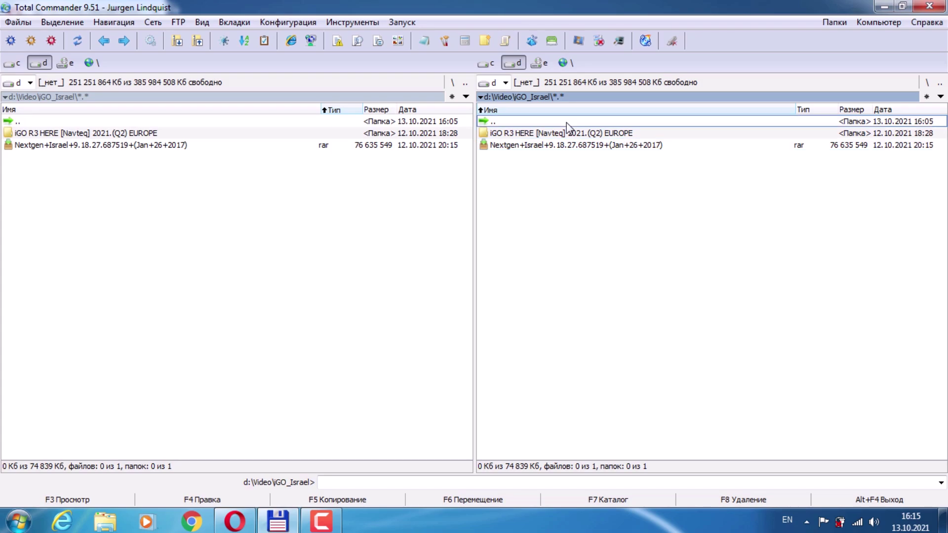
pyautogui.click(562, 133)
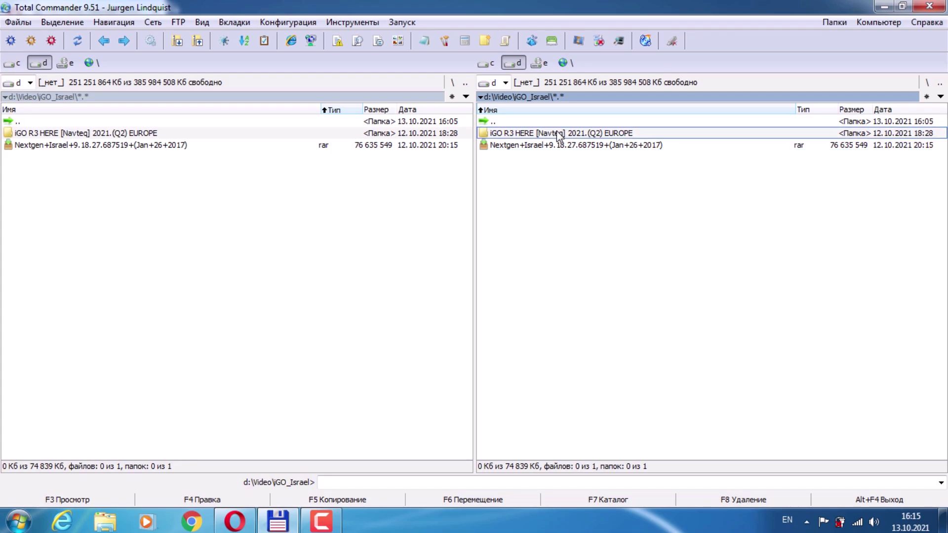
# - Switch to Opera, open the "Карты и контент" topic and find the Europe HERE 2021.Q2 torrent entry
pyautogui.click(235, 521)
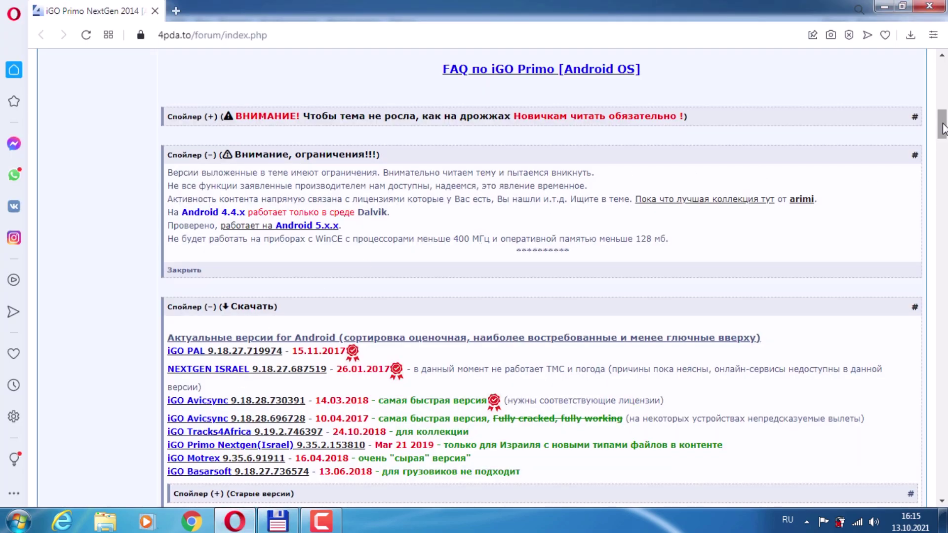
pyautogui.moveTo(943, 124); pyautogui.dragTo(944, 79)
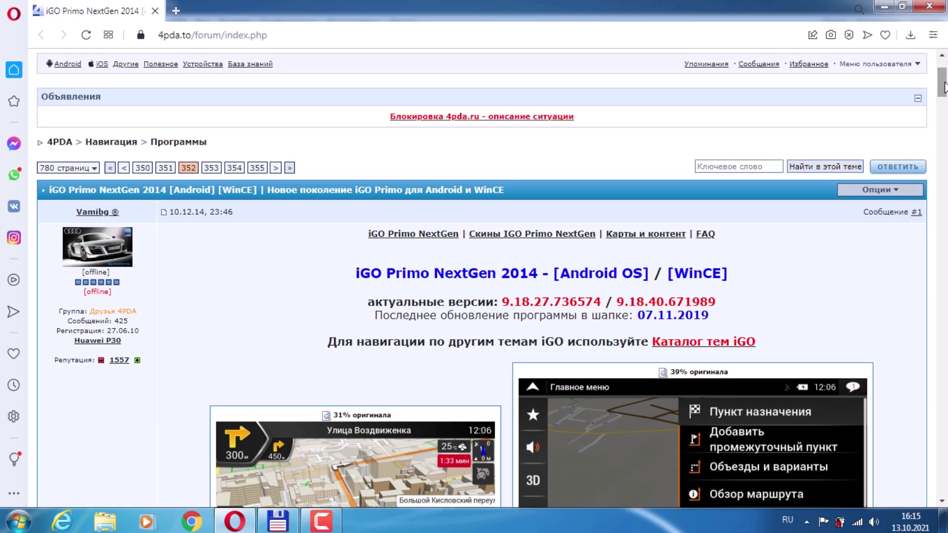
pyautogui.click(653, 240)
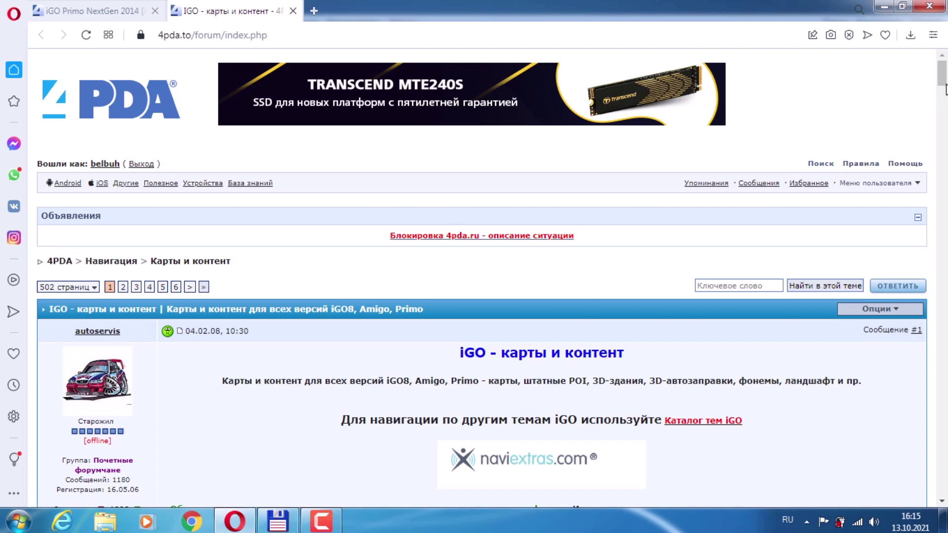
pyautogui.moveTo(943, 82); pyautogui.dragTo(945, 111)
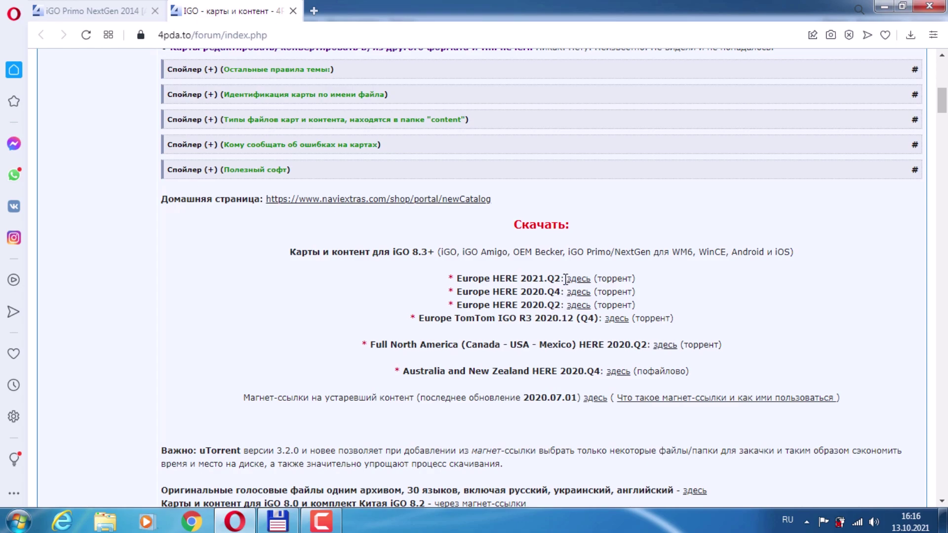
pyautogui.moveTo(563, 278); pyautogui.dragTo(457, 283)
pyautogui.click(694, 286)
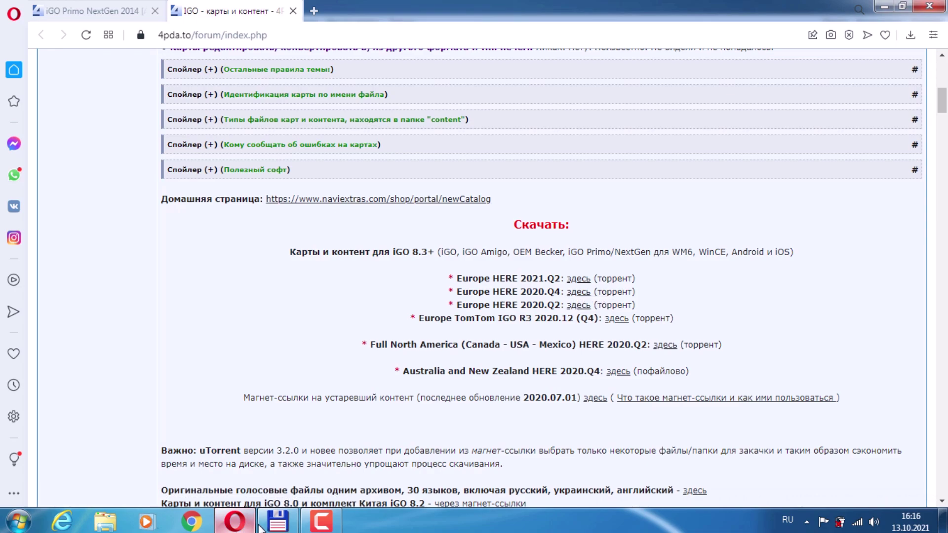
# - Switch to Total Commander and calculate the size of the iGO R3 HERE [Navteq] 2021.(Q2) EUROPE folder, dismissing the Windows prompt
pyautogui.click(278, 521)
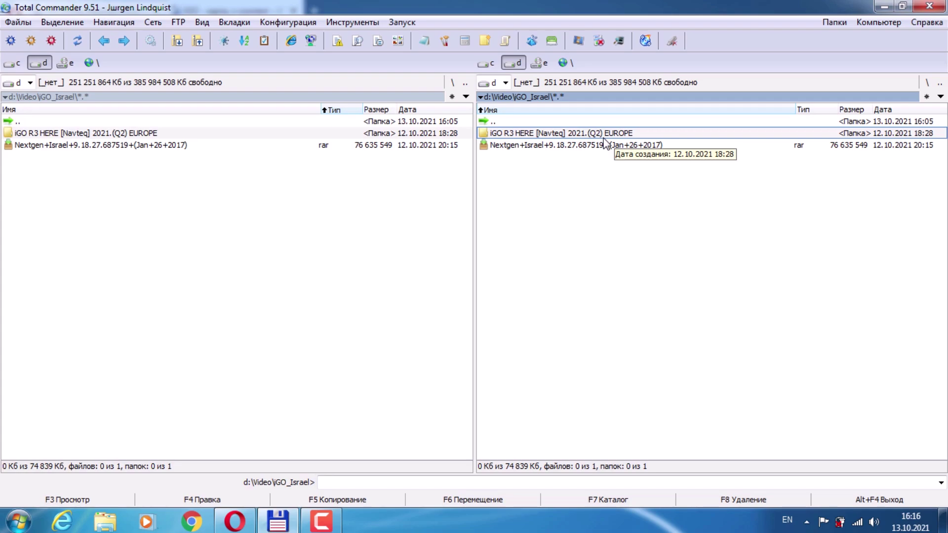
pyautogui.press('space')
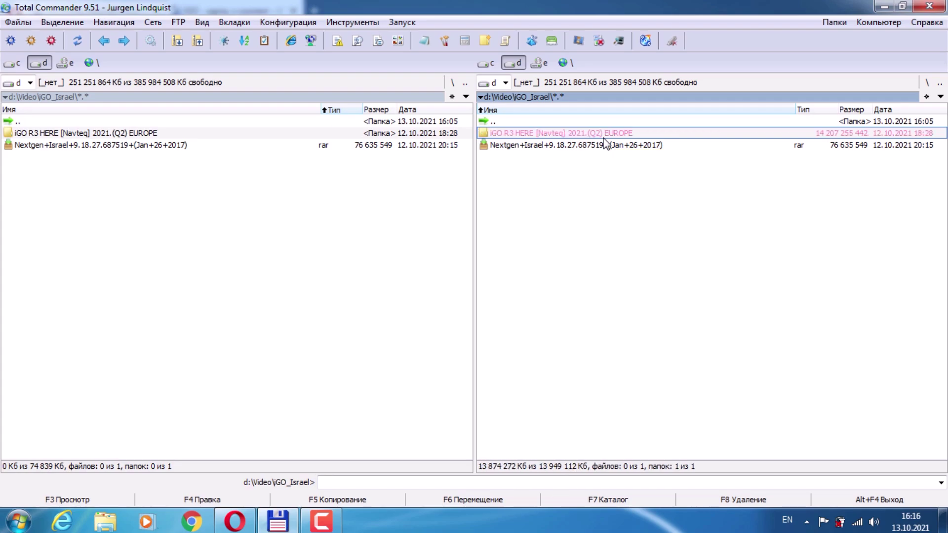
pyautogui.press('Down')
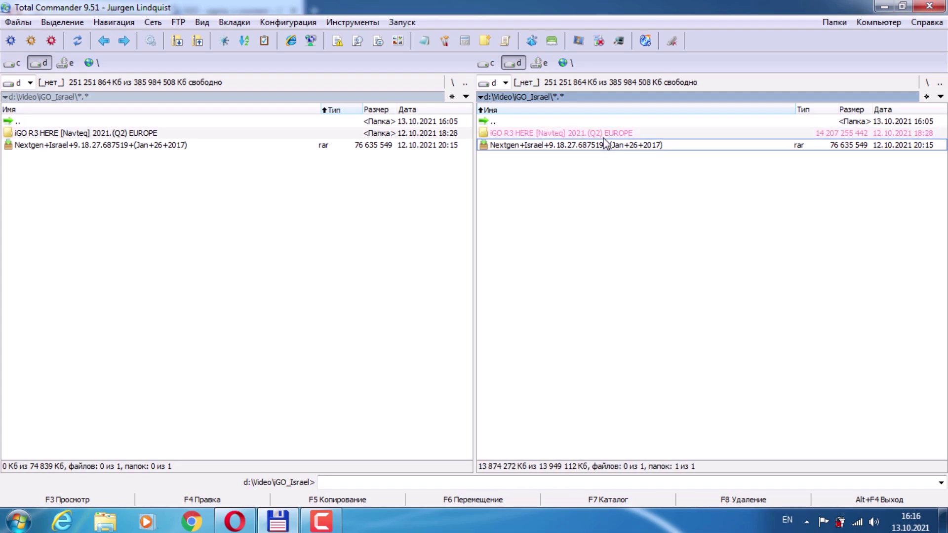
pyautogui.press('Up')
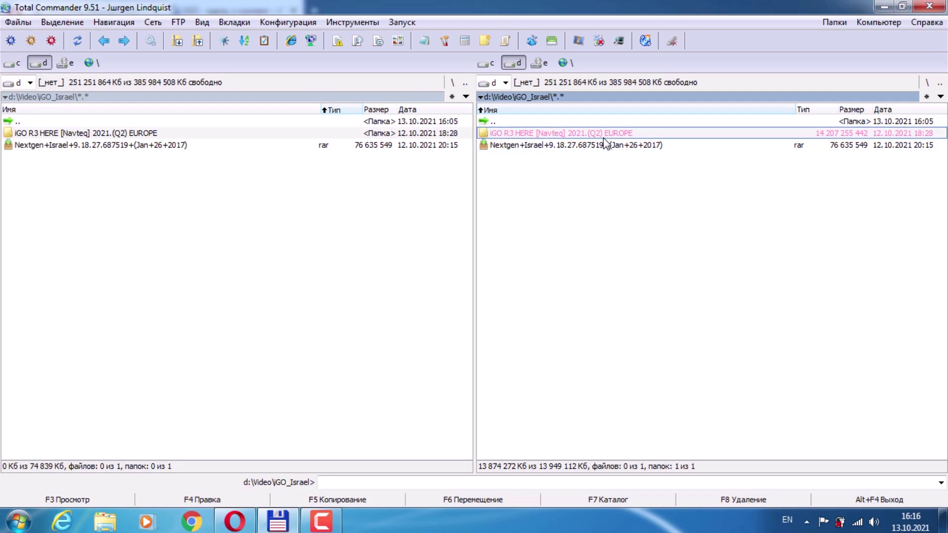
pyautogui.press('Insert')
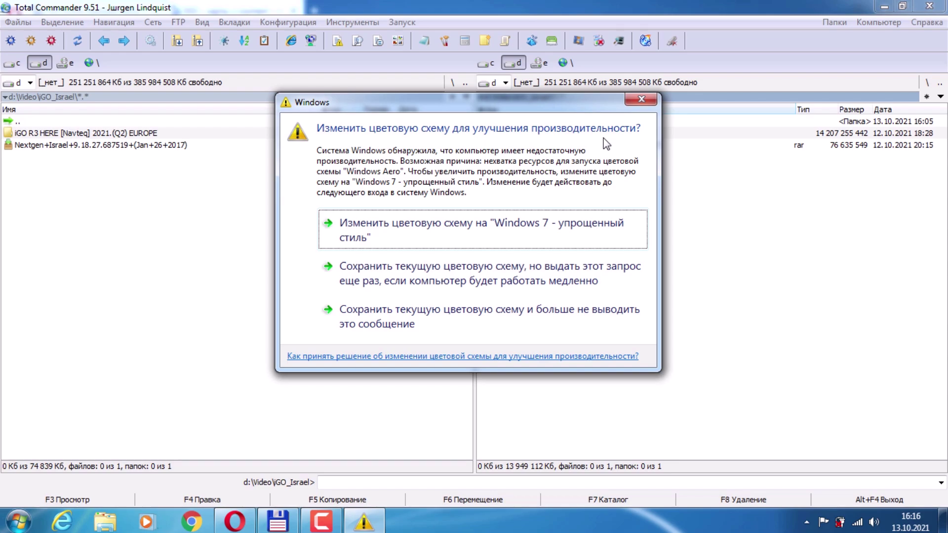
pyautogui.click(642, 100)
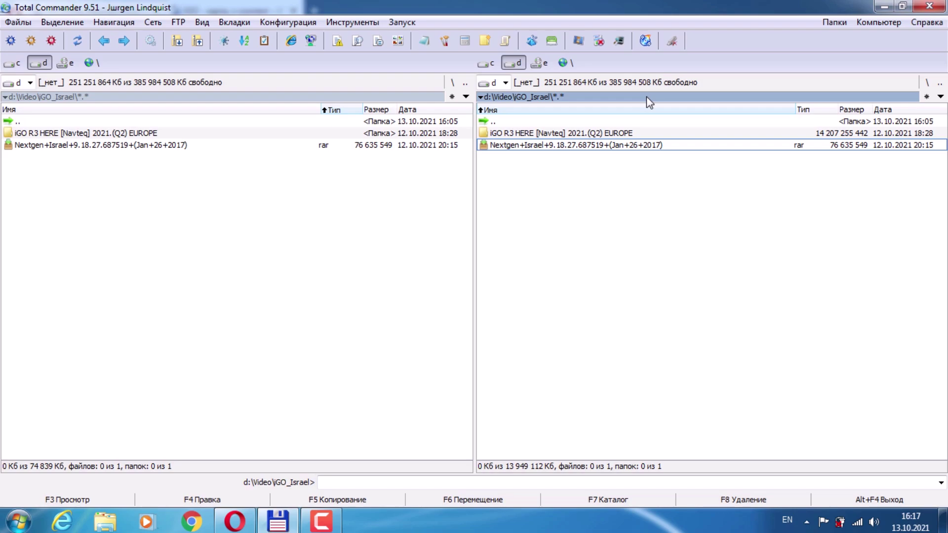
pyautogui.press('Up')
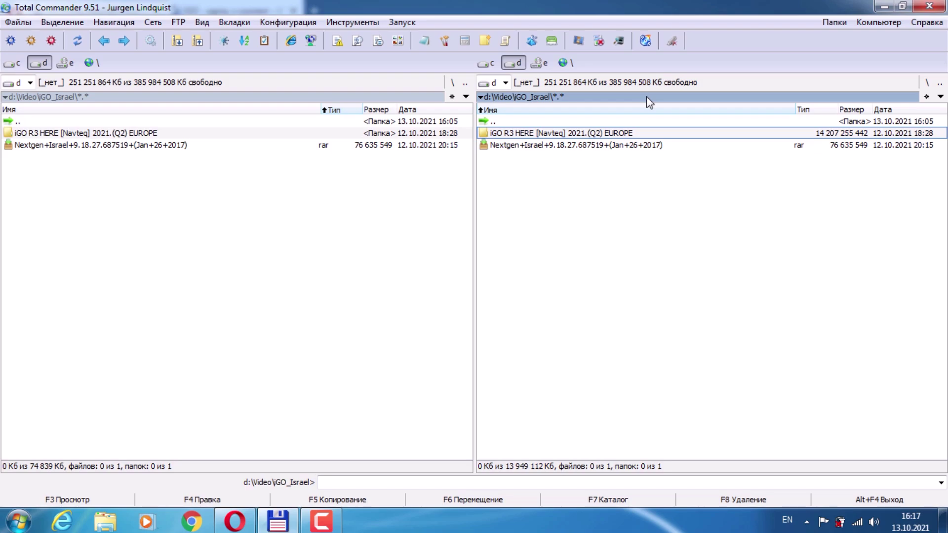
pyautogui.press('Down')
pyautogui.press('Up')
pyautogui.press('Down')
pyautogui.press('Up')
pyautogui.press('Down')
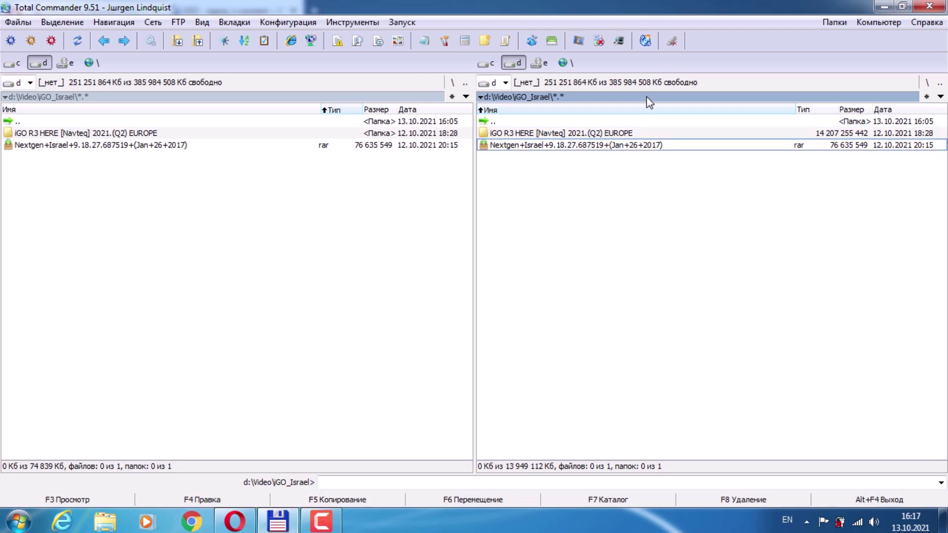
pyautogui.press('Up')
pyautogui.press('Down')
pyautogui.press('Up')
pyautogui.press('Down')
# - Extract the iGO_Israel folder from the Nextgen+Israel archive into d:\Video\iGO_Israel\ with subdirectories included and select the extracted folder
pyautogui.press('Return')
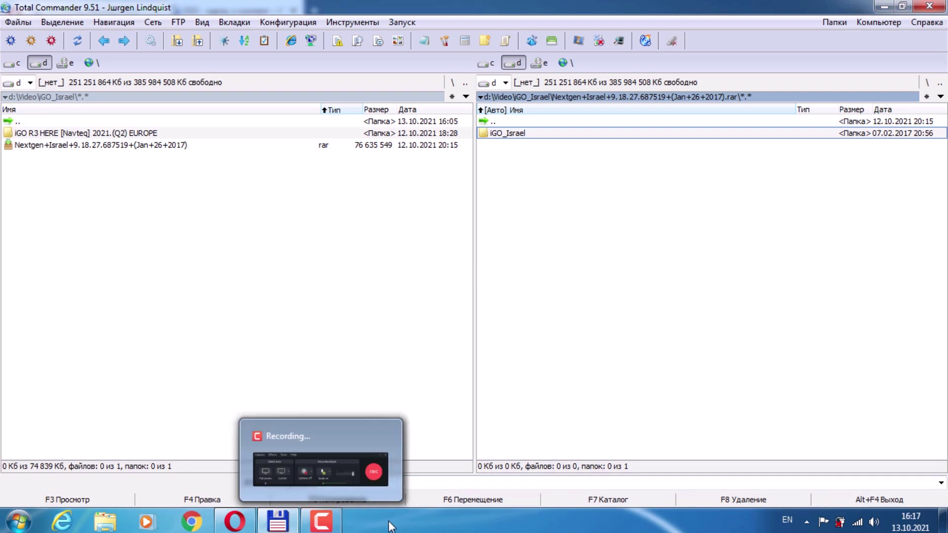
pyautogui.click(241, 397)
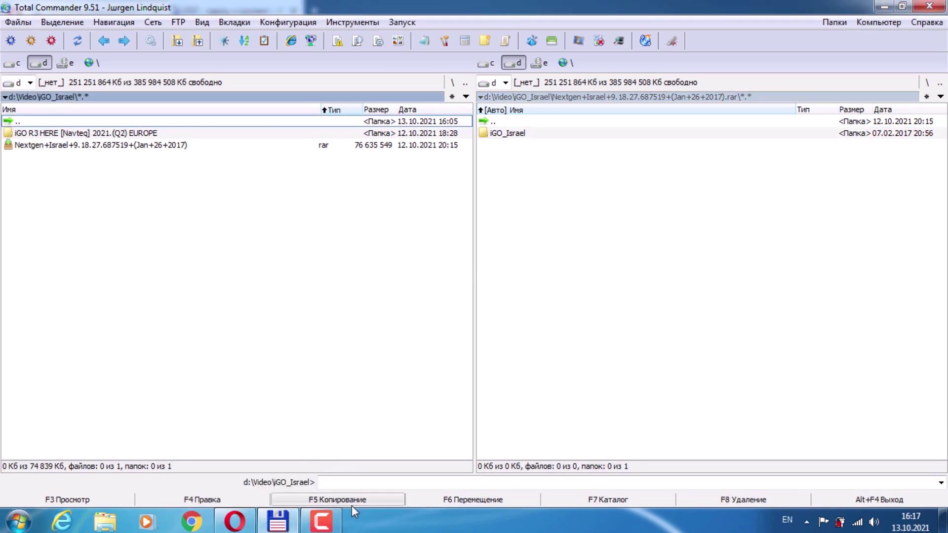
pyautogui.click(516, 134)
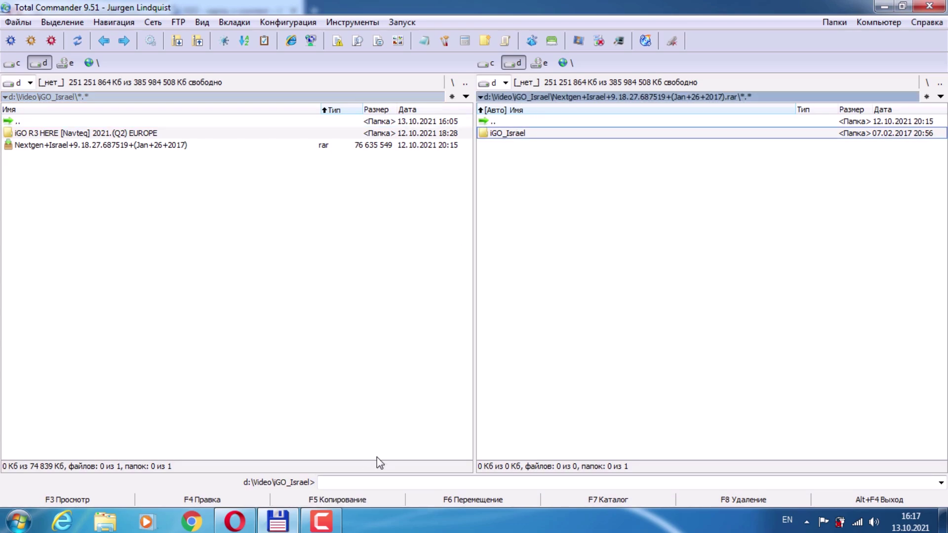
pyautogui.click(339, 499)
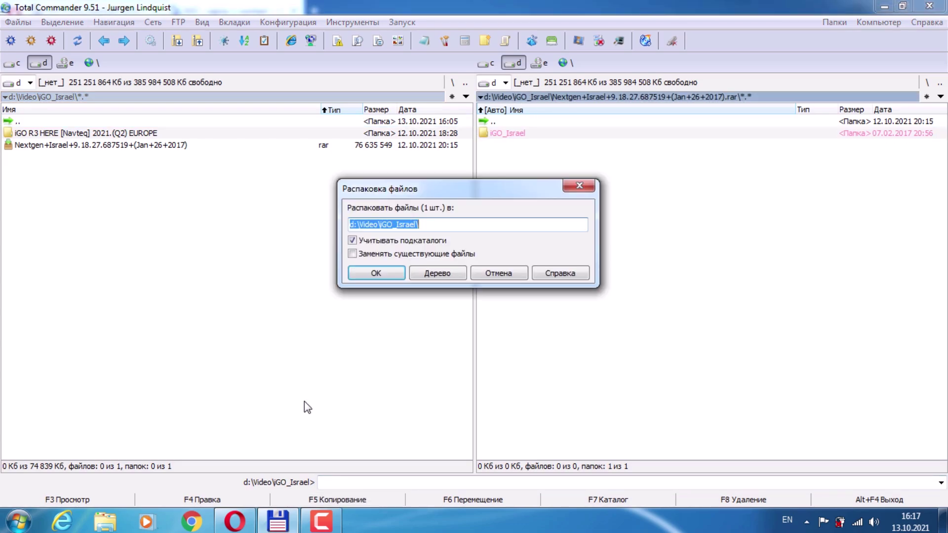
pyautogui.click(376, 273)
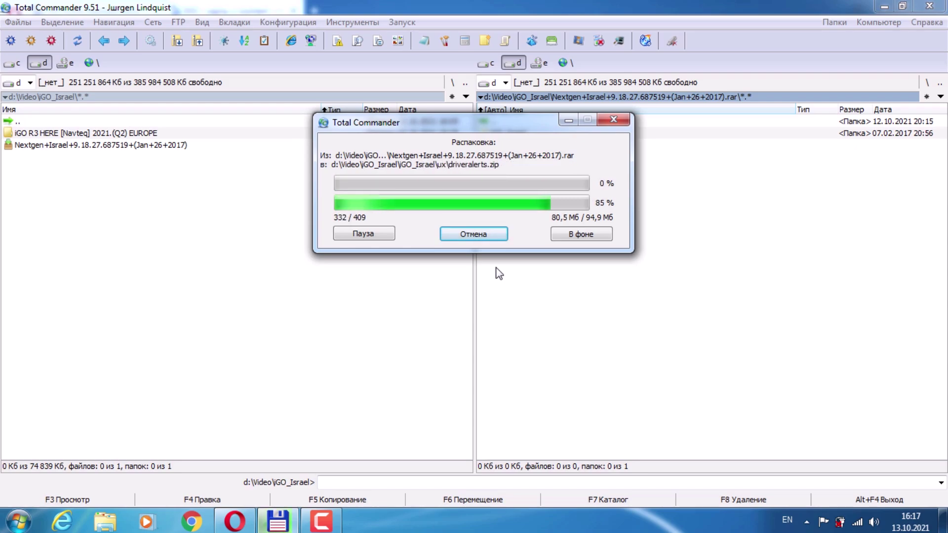
pyautogui.click(85, 135)
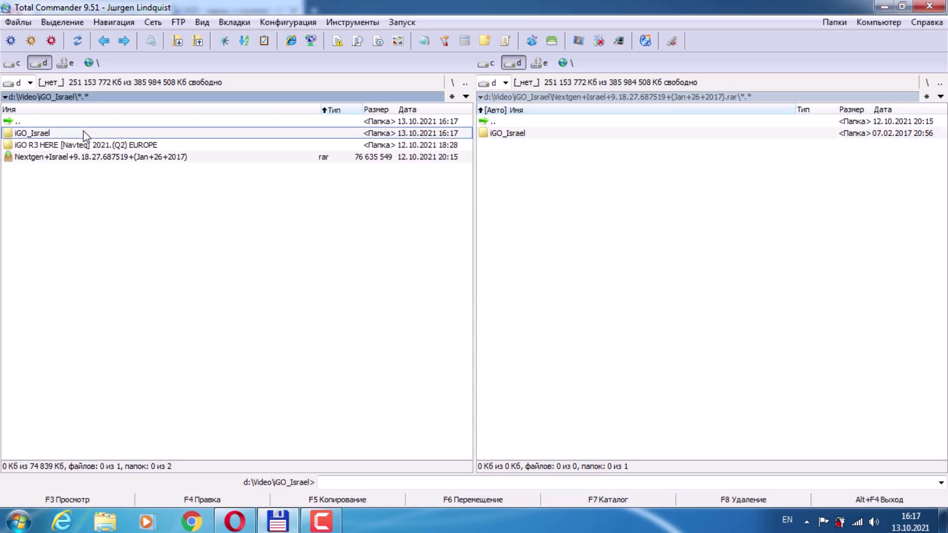